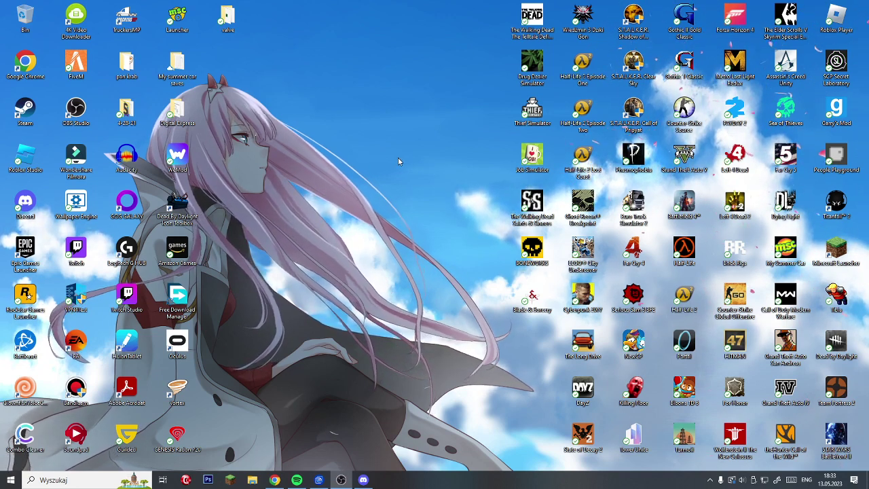
# - Move the Bin icon to the empty middle area of the desktop and view its available commands
pyautogui.moveTo(25, 16); pyautogui.dragTo(390, 150)
pyautogui.click(445, 103)
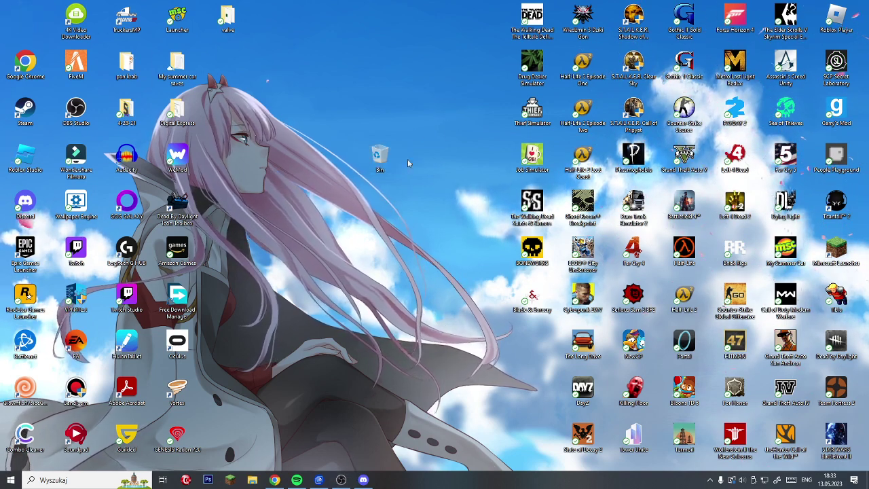
pyautogui.rightClick(375, 157)
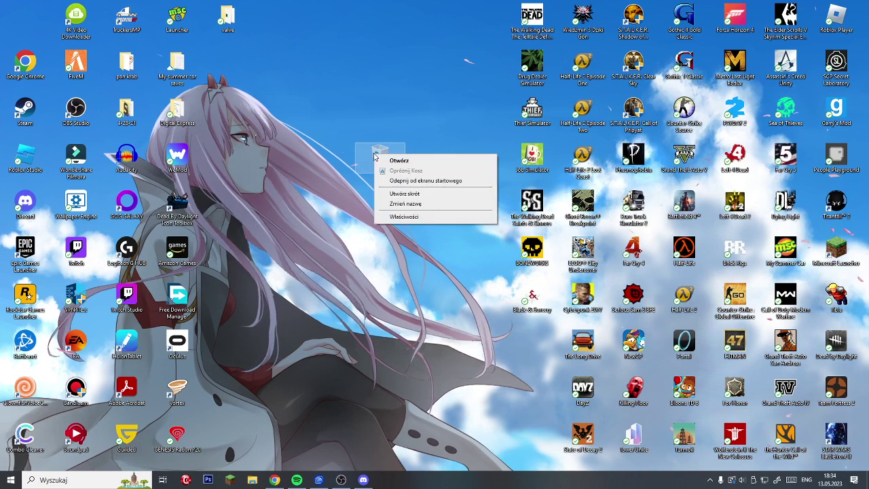
pyautogui.click(406, 314)
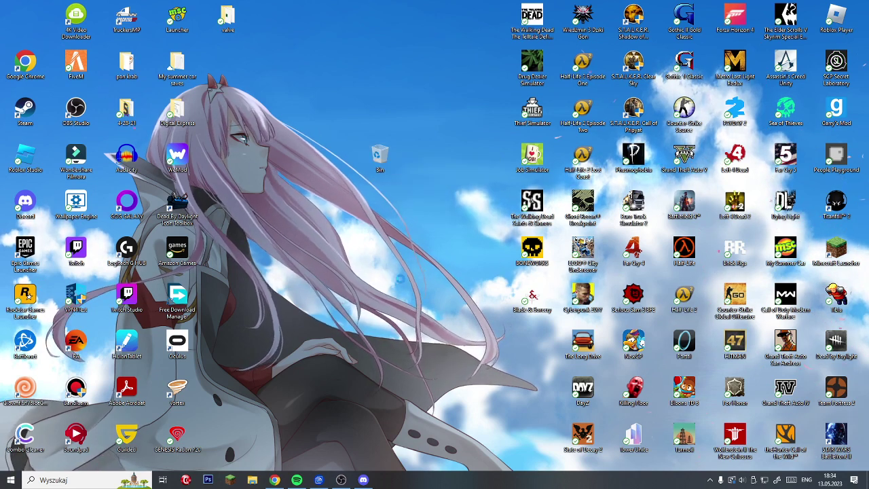
# - Create a new folder named smieci in the empty middle area of the desktop
pyautogui.rightClick(381, 280)
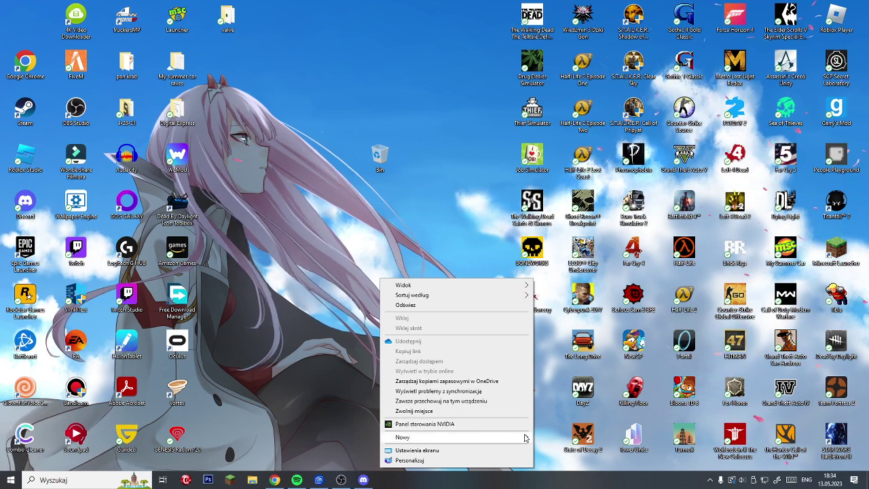
pyautogui.moveTo(524, 438)
pyautogui.click(554, 277)
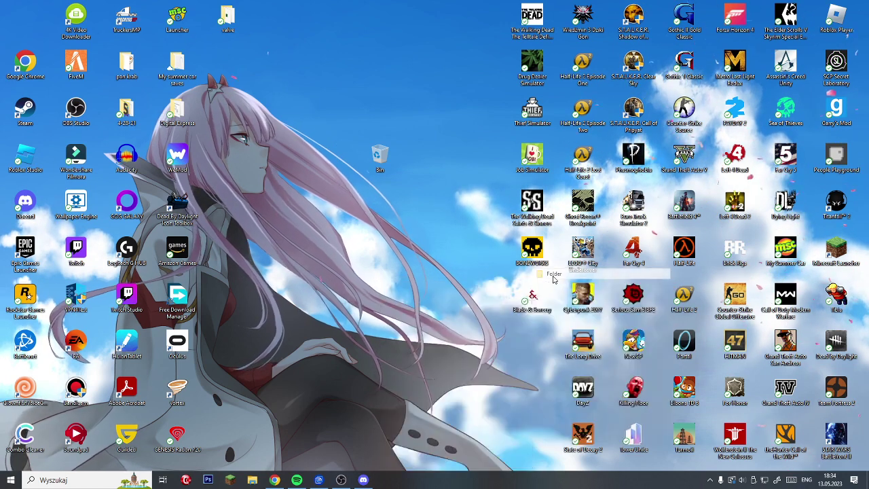
pyautogui.write('smile')
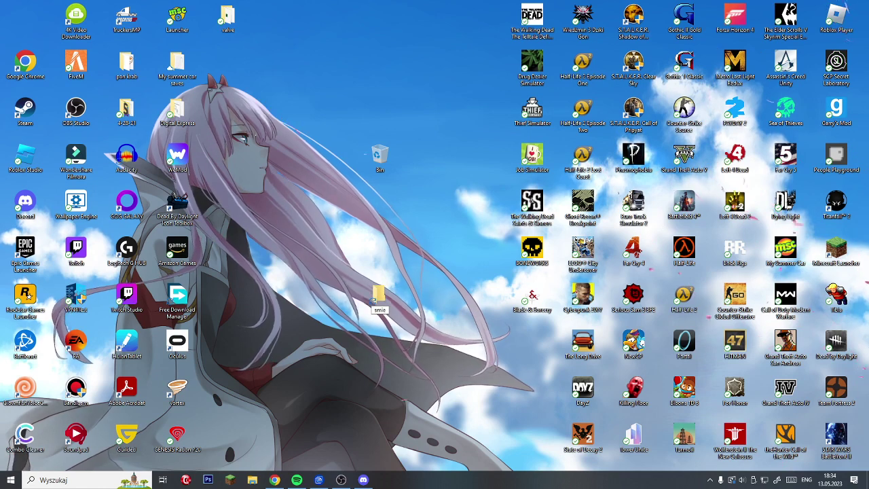
pyautogui.write('ci')
pyautogui.press('Return')
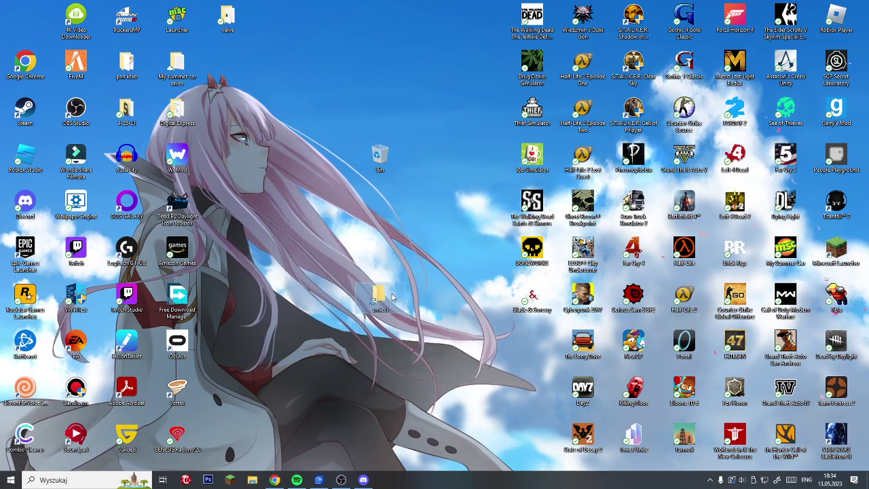
# - Arrange the smieci folder and the Bin in one column with the Bin higher up, and move the folder into the Bin
pyautogui.moveTo(392, 297); pyautogui.dragTo(385, 202)
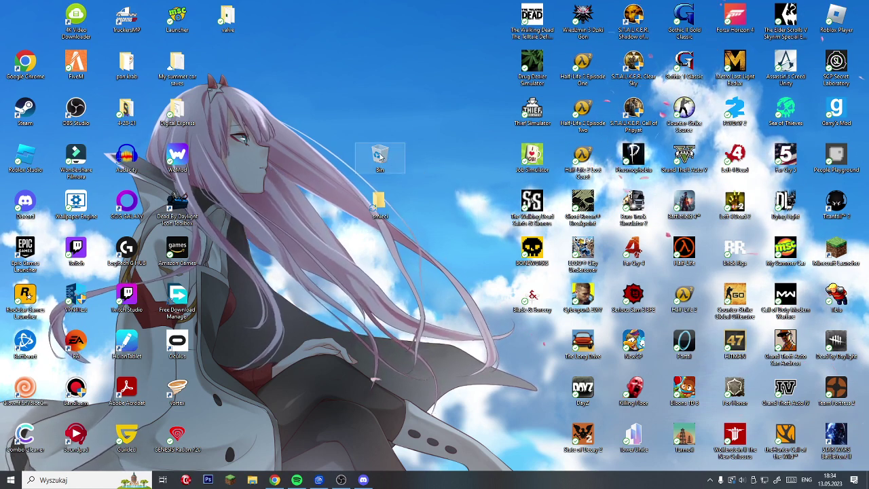
pyautogui.moveTo(380, 157); pyautogui.dragTo(381, 110)
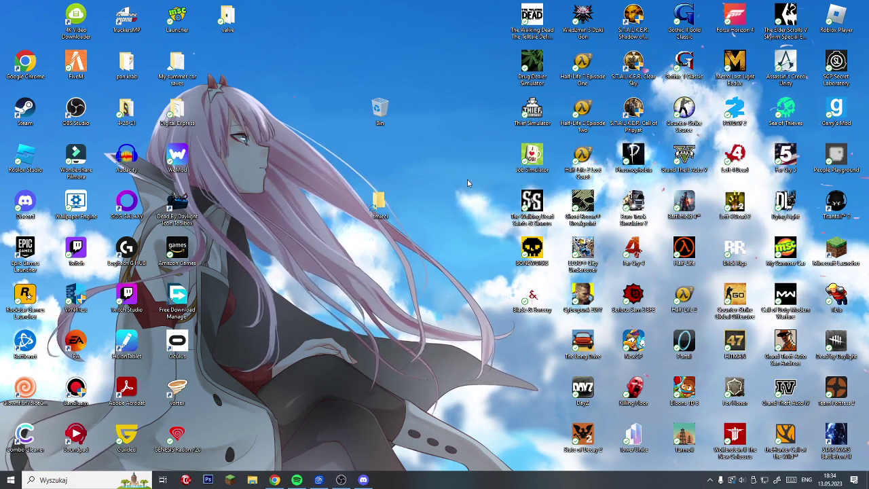
pyautogui.moveTo(406, 234); pyautogui.dragTo(381, 120)
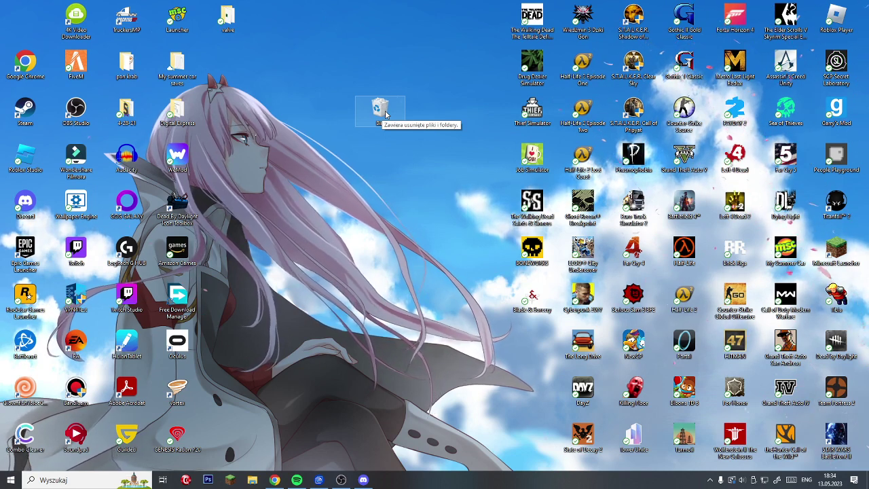
pyautogui.moveTo(384, 115); pyautogui.dragTo(384, 97)
pyautogui.click(408, 59)
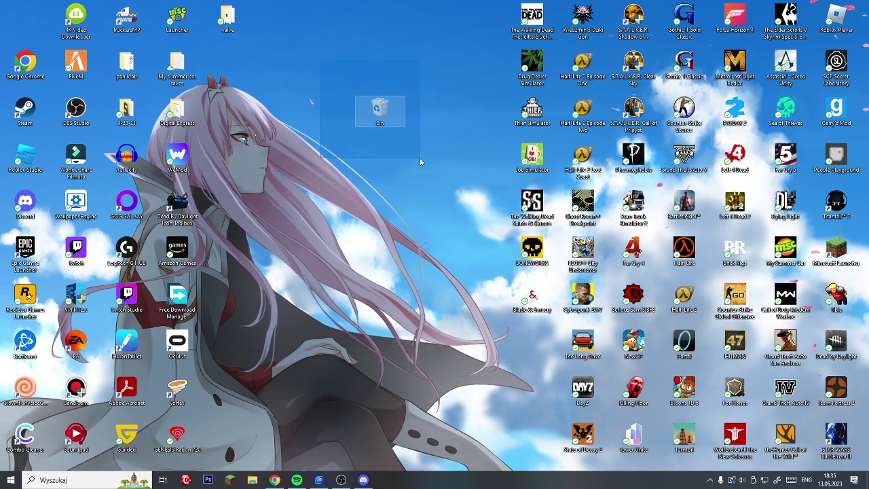
# - Open the Bin to examine the deleted items in it, and close its window
pyautogui.rightClick(372, 118)
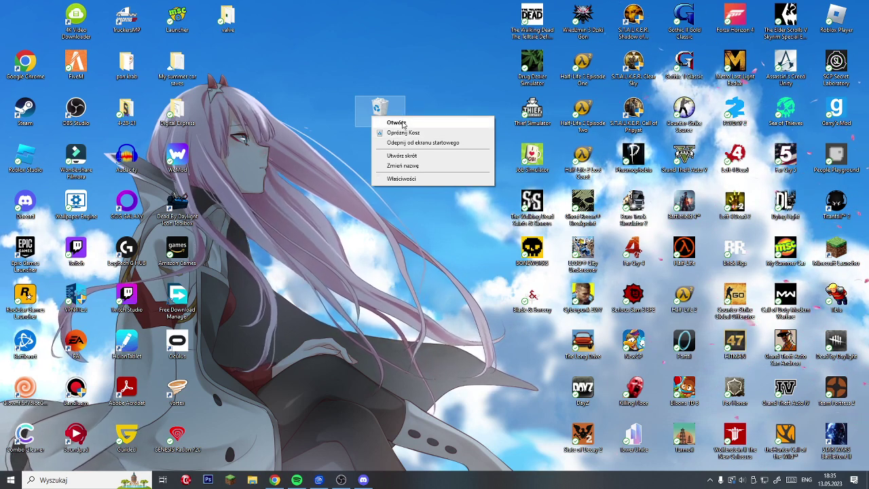
pyautogui.click(401, 121)
pyautogui.click(401, 121)
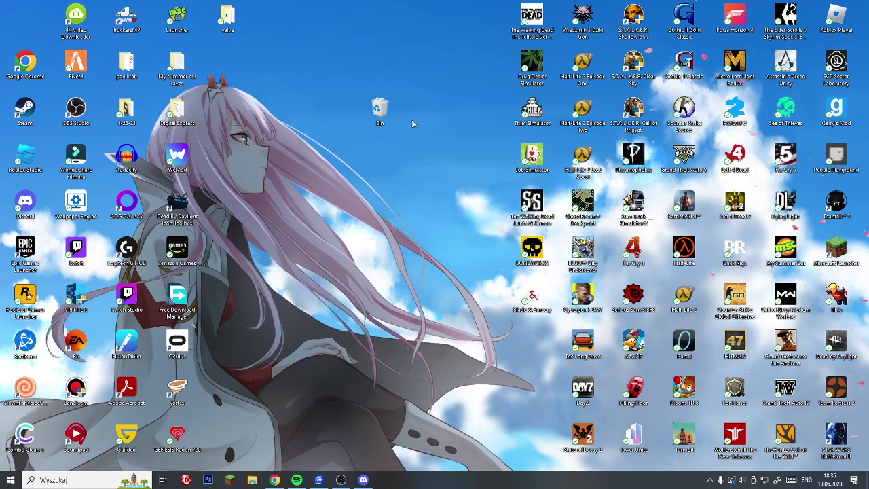
pyautogui.doubleClick(409, 121)
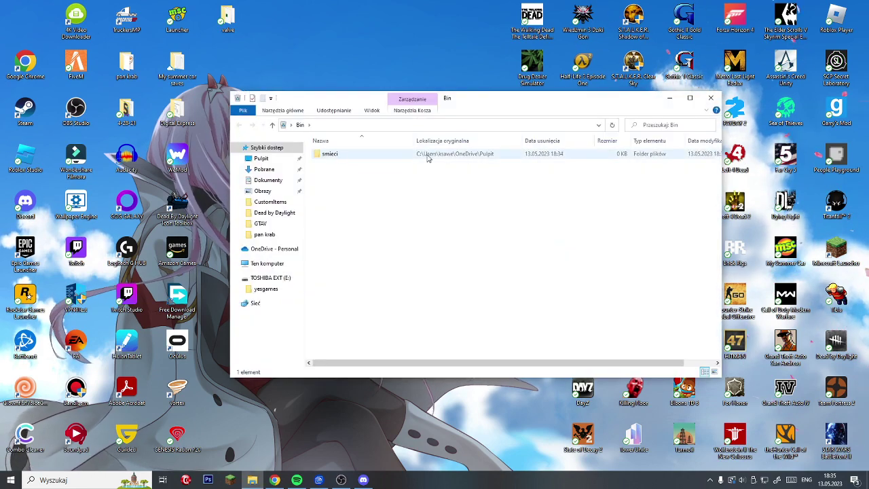
pyautogui.click(709, 99)
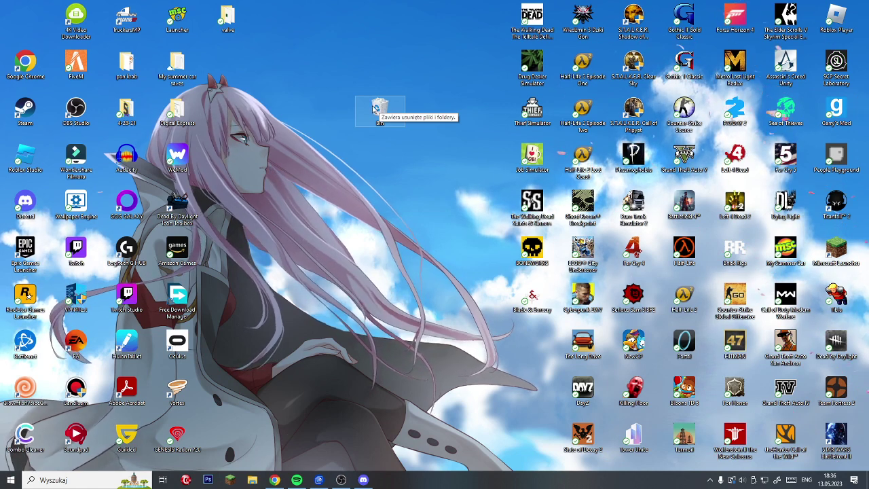
# - Start emptying the Bin and decline the permanent deletion of the smieci folder
pyautogui.rightClick(377, 111)
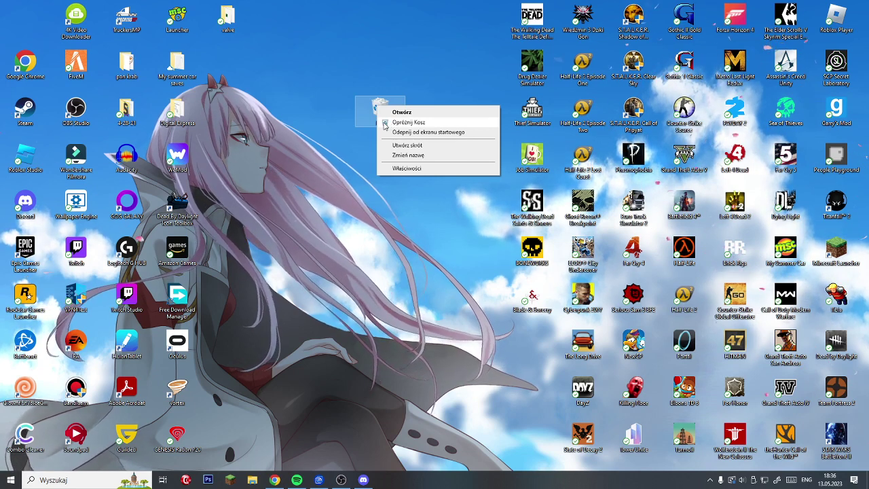
pyautogui.click(426, 123)
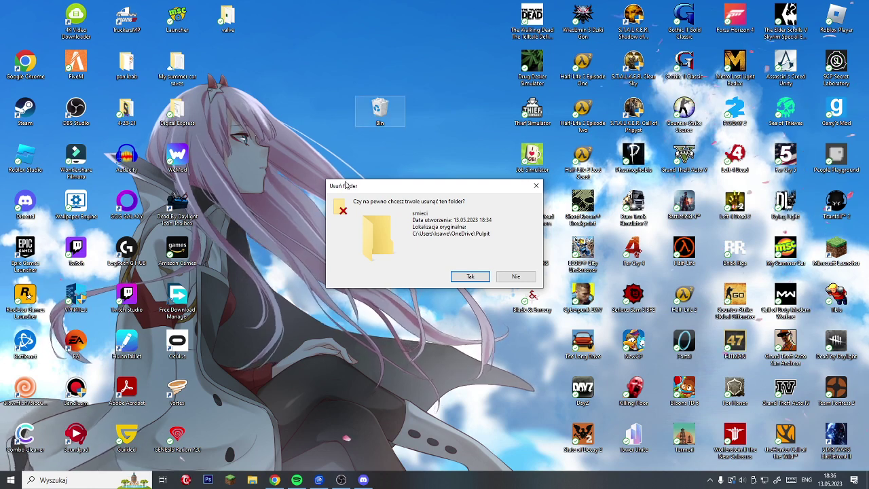
pyautogui.moveTo(373, 185); pyautogui.dragTo(372, 188)
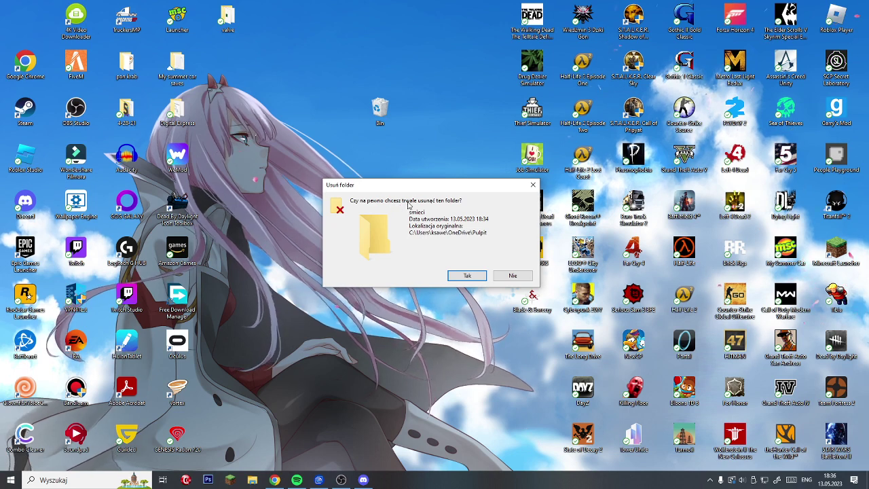
pyautogui.click(512, 275)
# - Create a text document and a folder with default names on the desktop, and move both into the Bin
pyautogui.rightClick(385, 177)
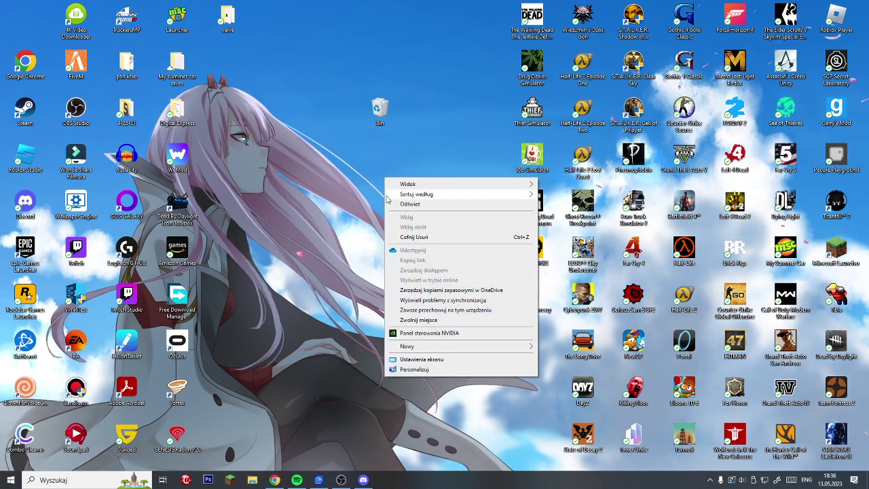
pyautogui.moveTo(423, 347)
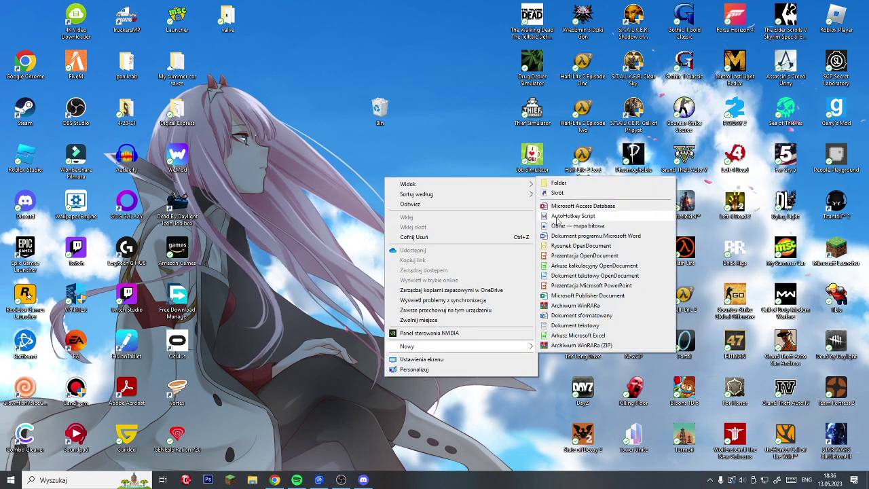
pyautogui.click(576, 325)
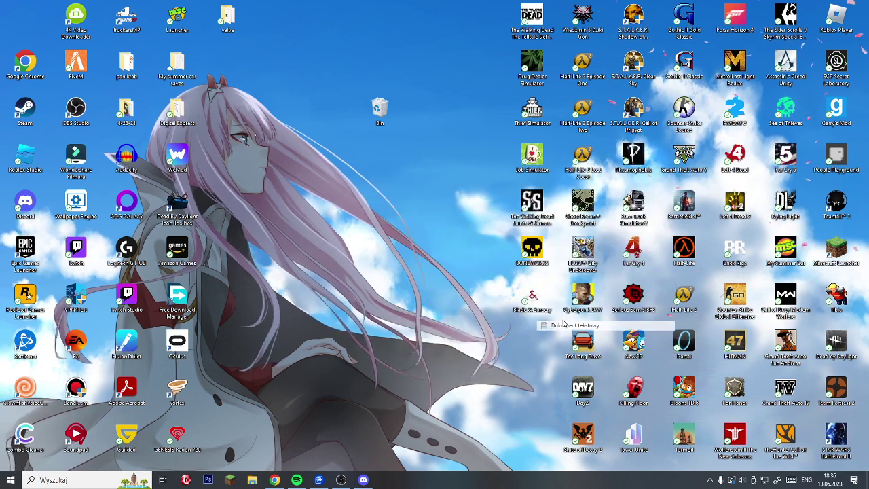
pyautogui.rightClick(390, 169)
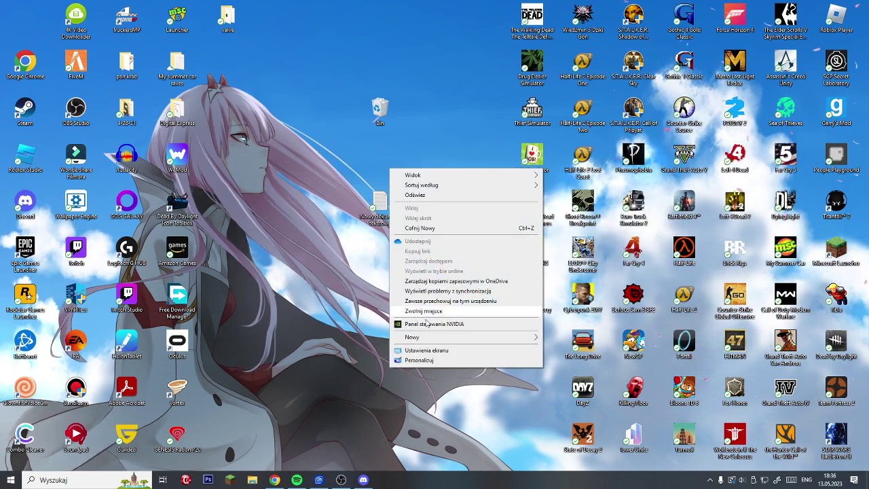
pyautogui.moveTo(426, 338)
pyautogui.click(564, 174)
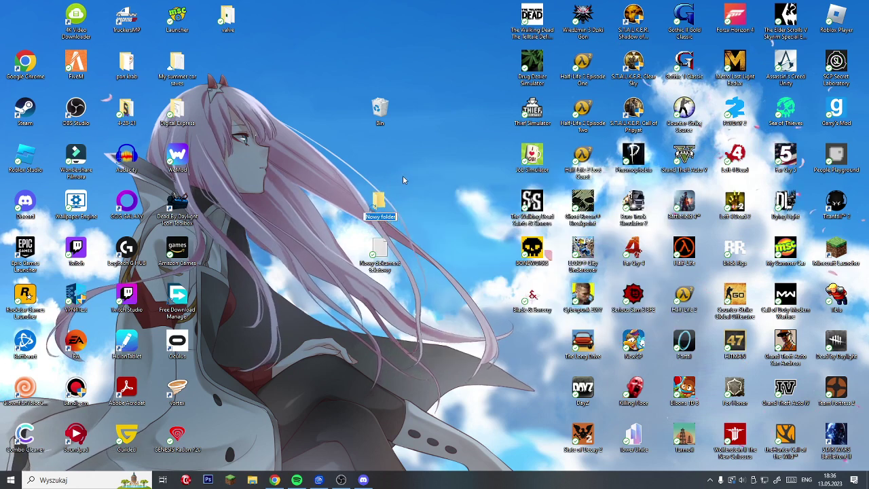
pyautogui.moveTo(389, 212); pyautogui.dragTo(380, 112)
pyautogui.moveTo(379, 251); pyautogui.dragTo(396, 102)
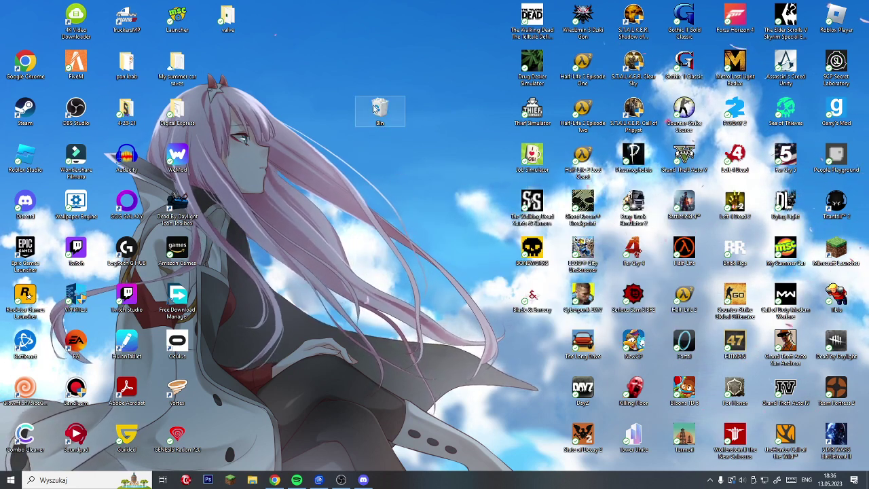
# - Empty the Bin with permanent deletion of all its items, and check its contents
pyautogui.rightClick(373, 107)
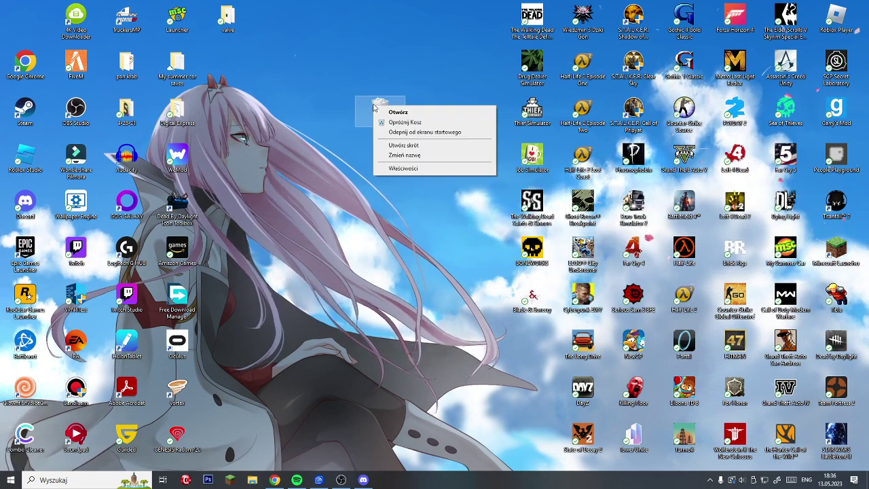
pyautogui.click(404, 122)
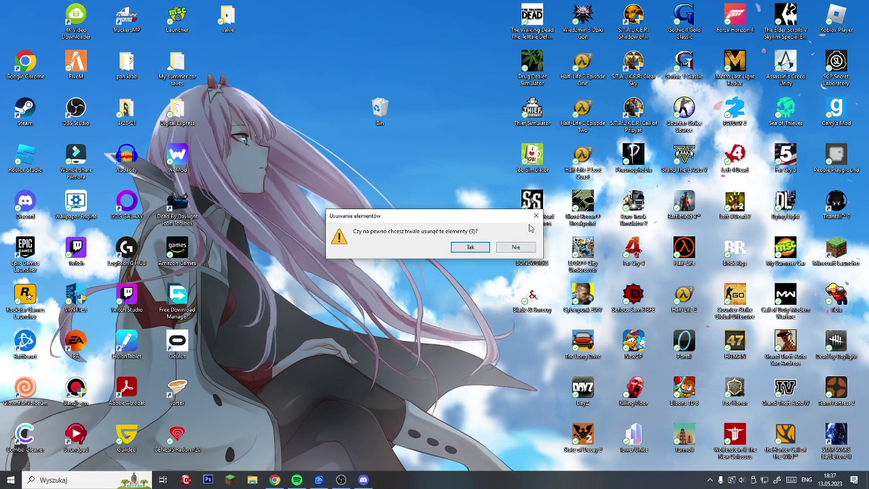
pyautogui.click(469, 247)
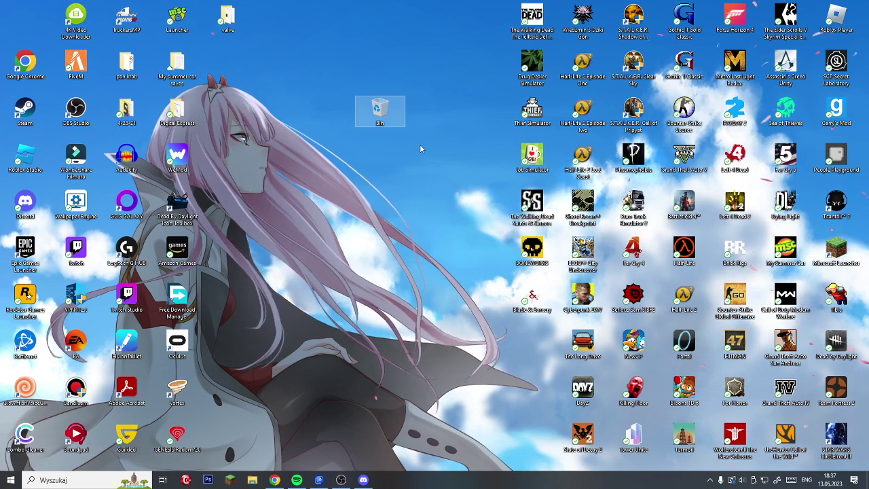
pyautogui.doubleClick(392, 113)
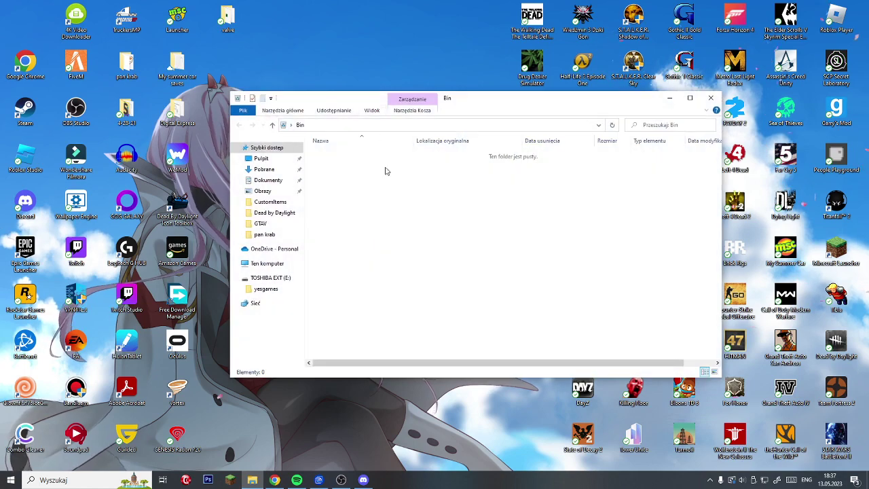
pyautogui.click(707, 102)
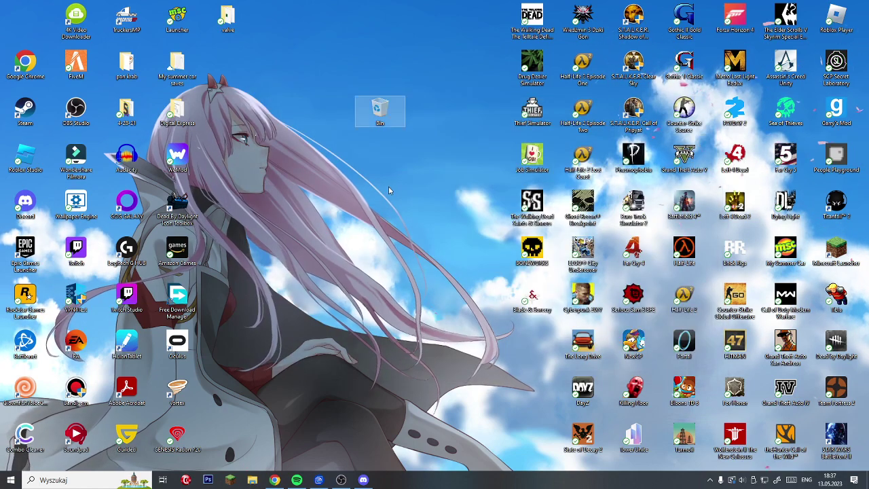
# - Create another folder with the default name on the desktop and move it into the Bin
pyautogui.rightClick(389, 187)
pyautogui.moveTo(435, 346)
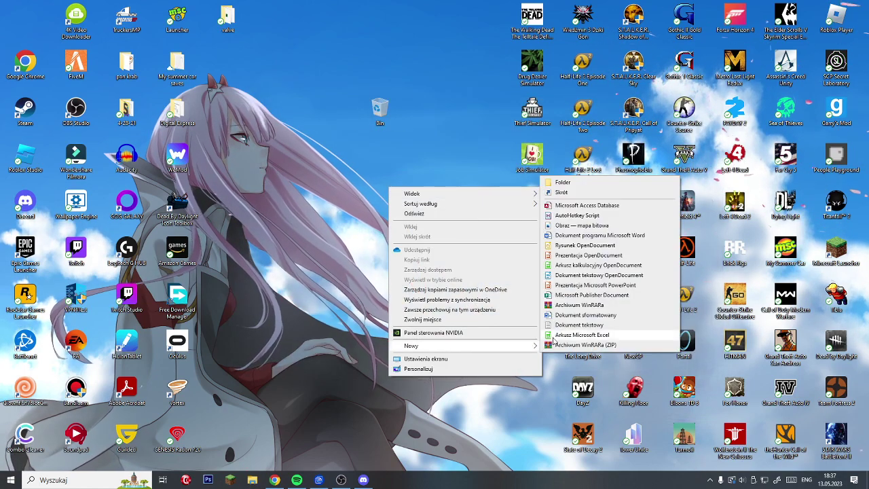
pyautogui.click(563, 182)
pyautogui.moveTo(385, 113); pyautogui.dragTo(384, 110)
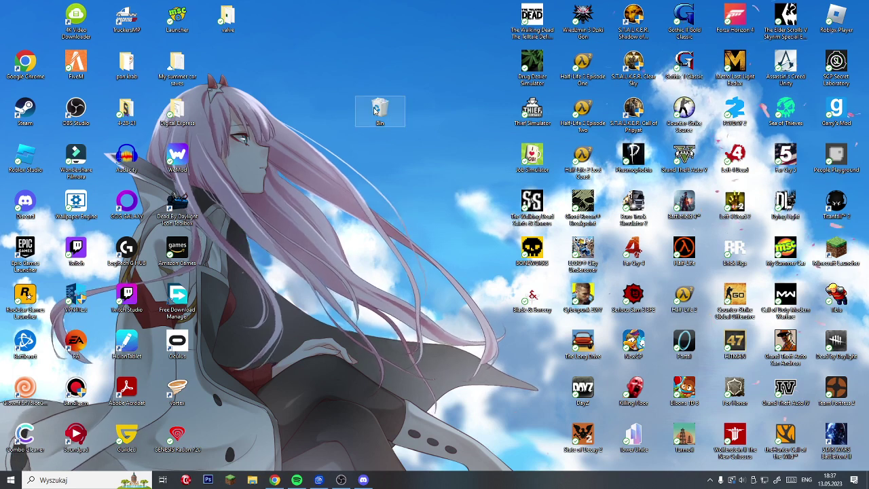
# - Start emptying the Bin and decline the permanent deletion of Nowy folder
pyautogui.rightClick(359, 98)
pyautogui.click(408, 126)
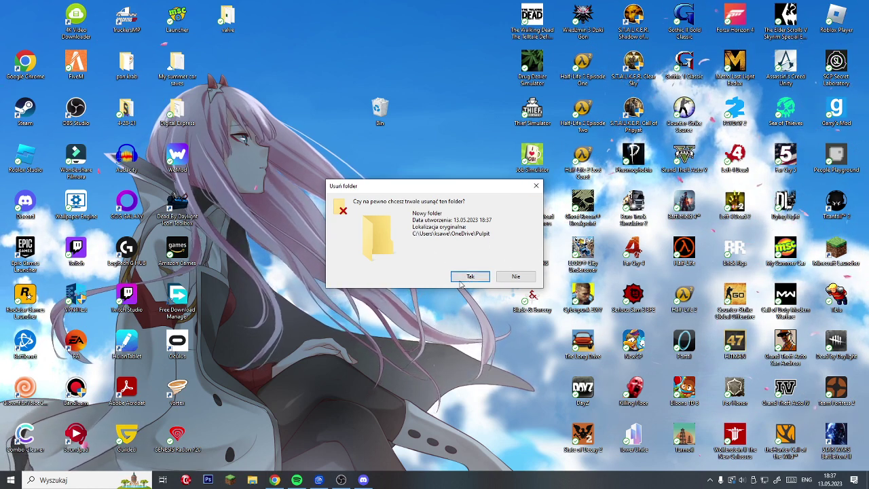
pyautogui.click(515, 277)
# - Restore Nowy folder from the Bin to the desktop spot just above the Bin icon, and close the Bin window
pyautogui.rightClick(373, 102)
pyautogui.click(370, 108)
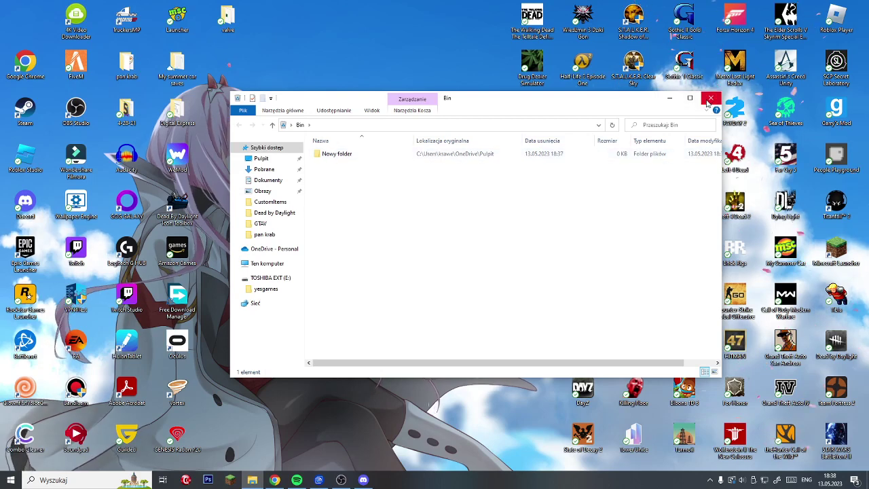
pyautogui.moveTo(338, 160); pyautogui.dragTo(437, 53)
pyautogui.click(707, 94)
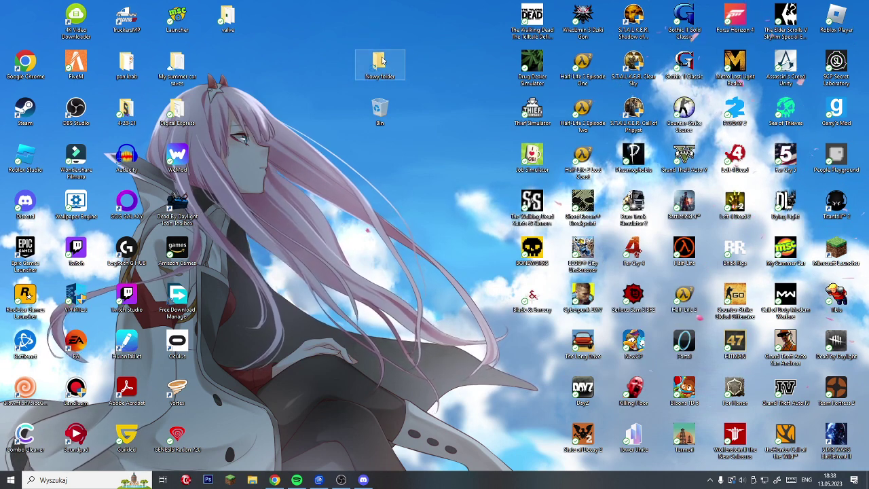
# - Permanently delete Nowy folder by way of the Bin, and return the Bin icon to its original desktop spot above Google Chrome
pyautogui.moveTo(381, 61)
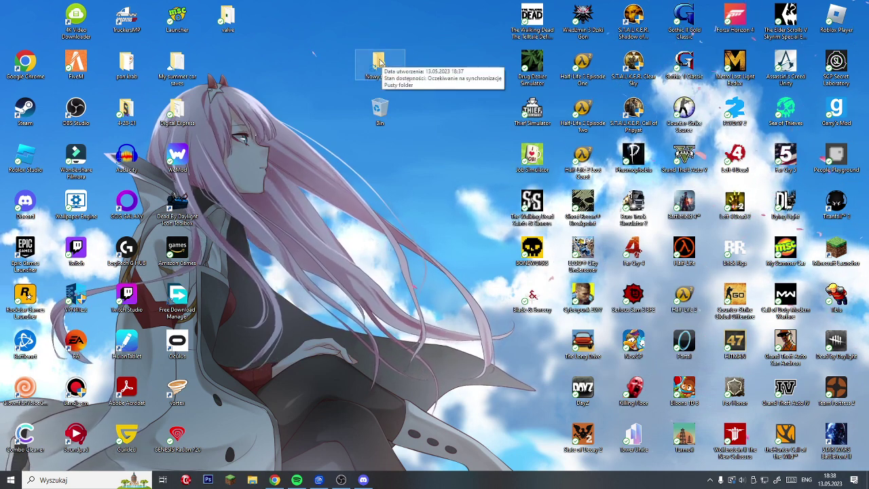
pyautogui.moveTo(382, 62); pyautogui.dragTo(385, 107)
pyautogui.rightClick(360, 100)
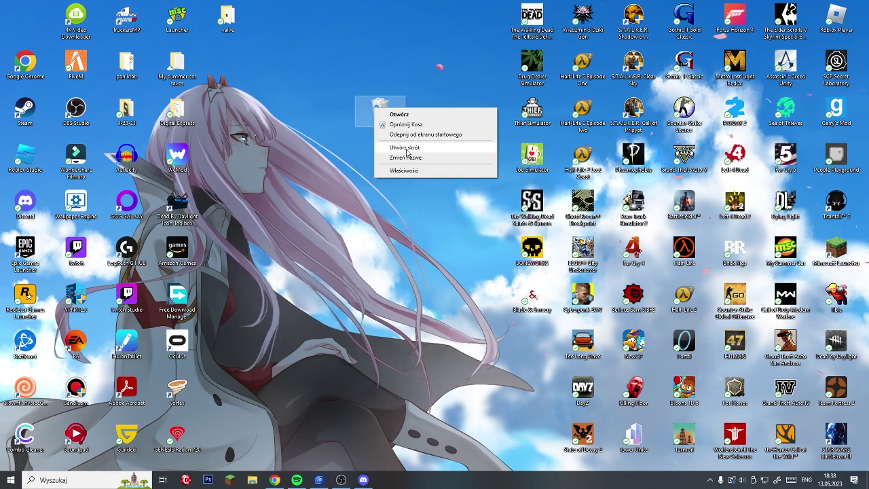
pyautogui.click(407, 113)
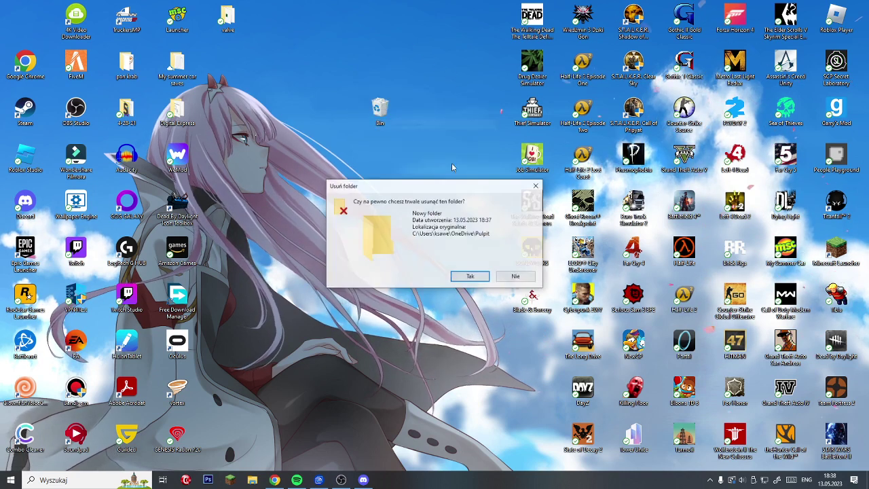
pyautogui.click(467, 276)
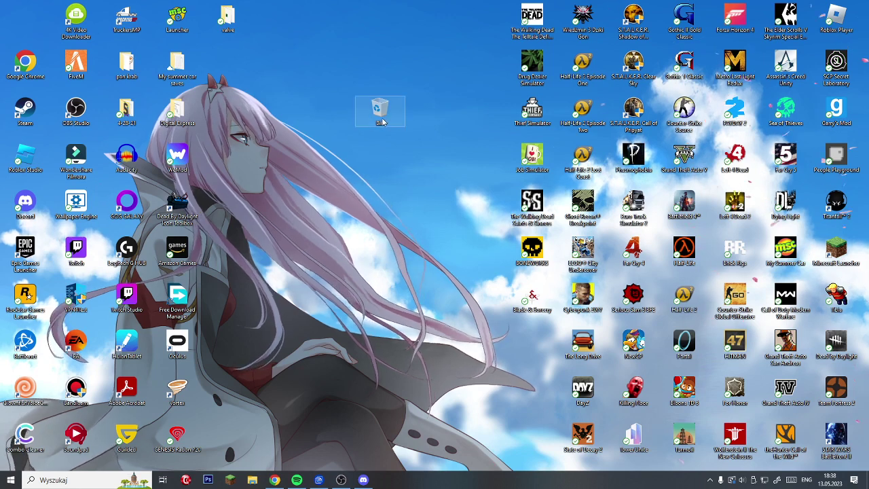
pyautogui.moveTo(400, 113); pyautogui.dragTo(35, 23)
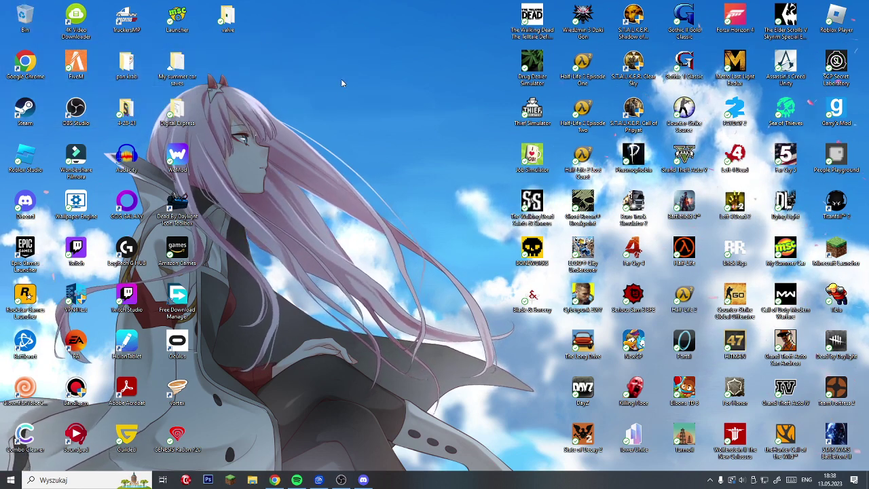